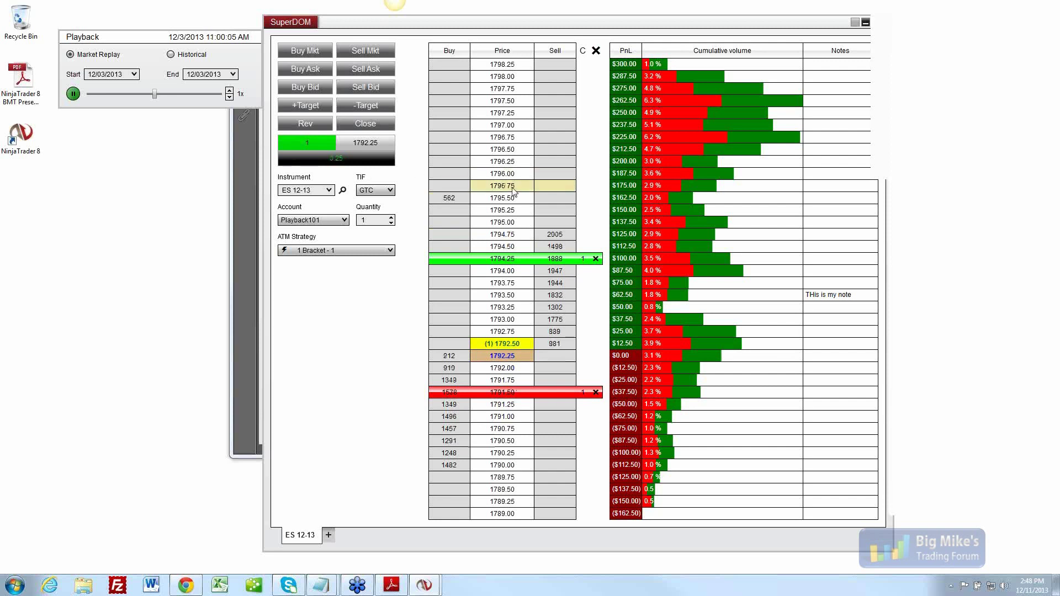
Flatten the ES 12-13 replay position, cancelling its ATM target and stop orders.
left_click(365, 124)
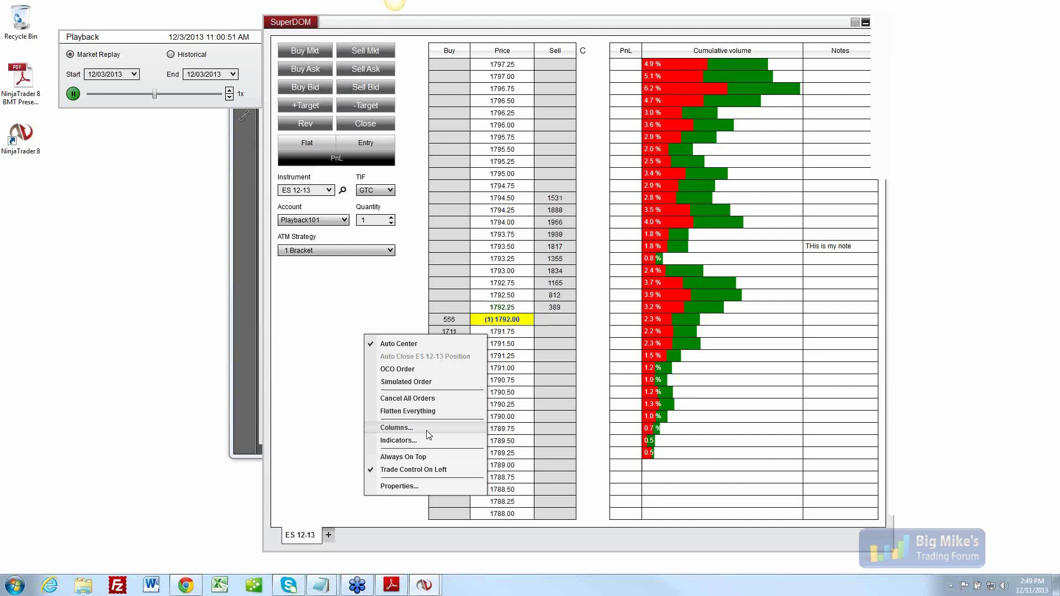
left_click(311, 343)
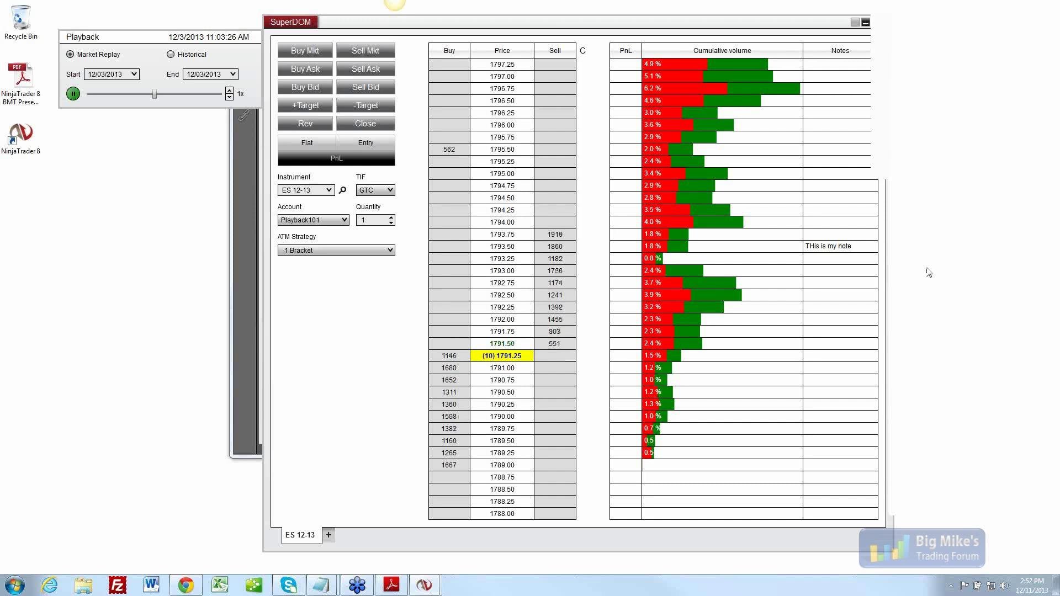
Pause the ES 12-13 market replay from the Playback window.
scroll(759, 237, "down", 1)
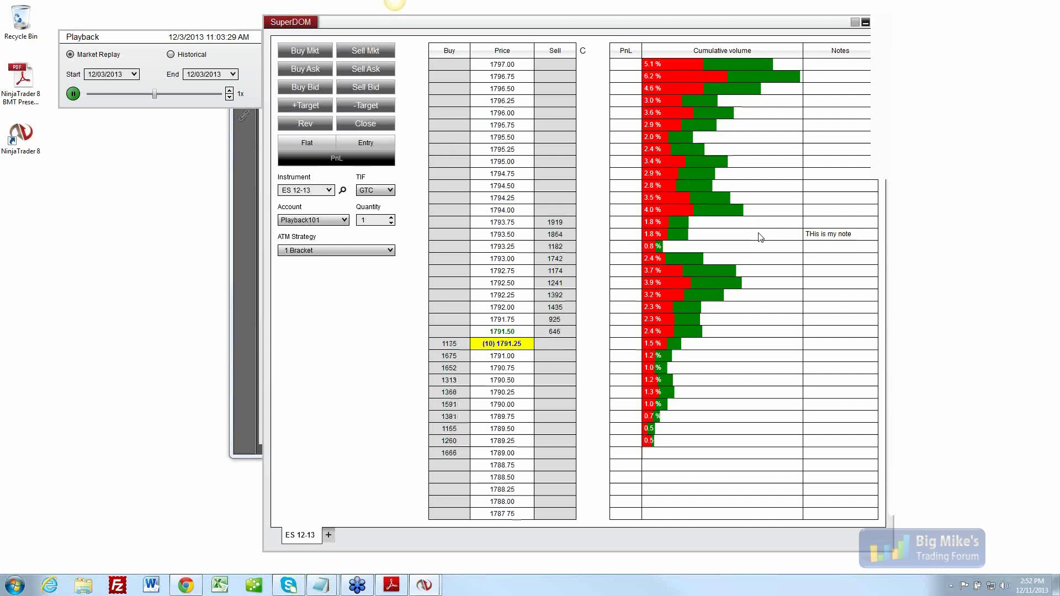
scroll(760, 237, "down", 1)
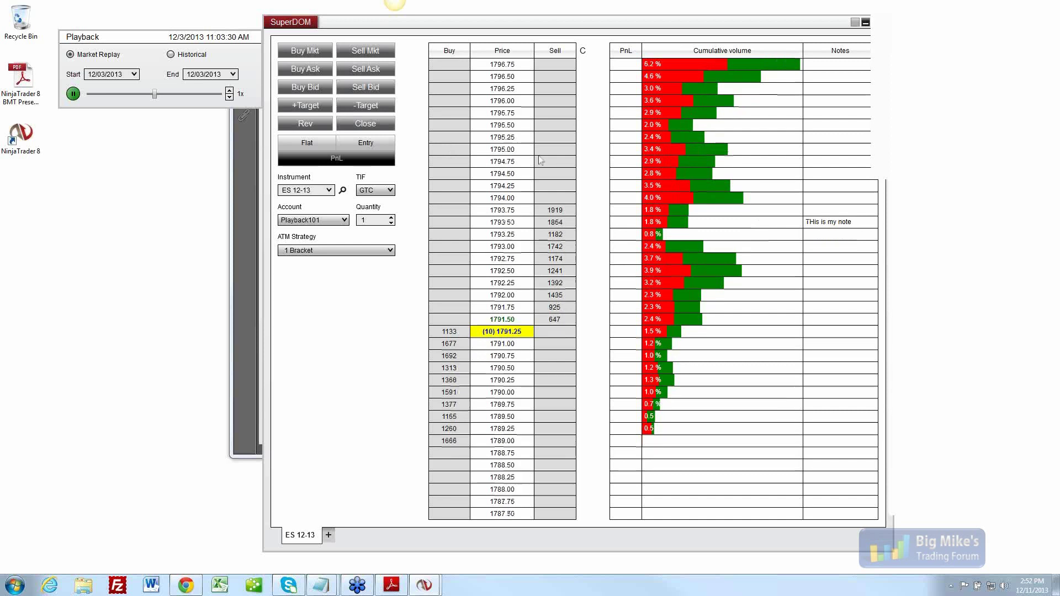
left_click(73, 93)
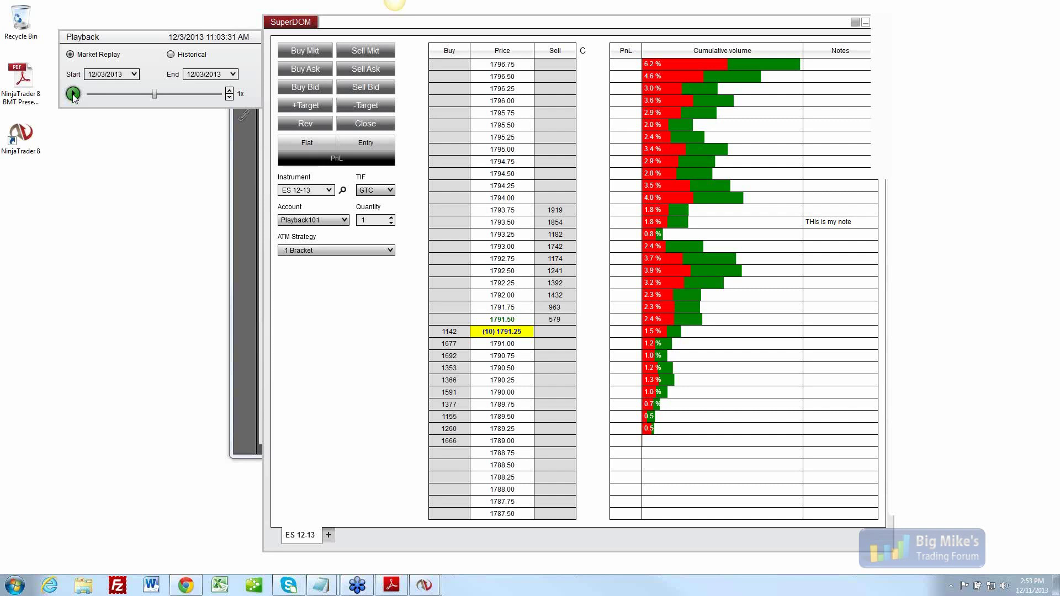
Resume the replay, then place and cancel a buy stop order at 1794.00.
left_click(73, 94)
left_click(445, 198)
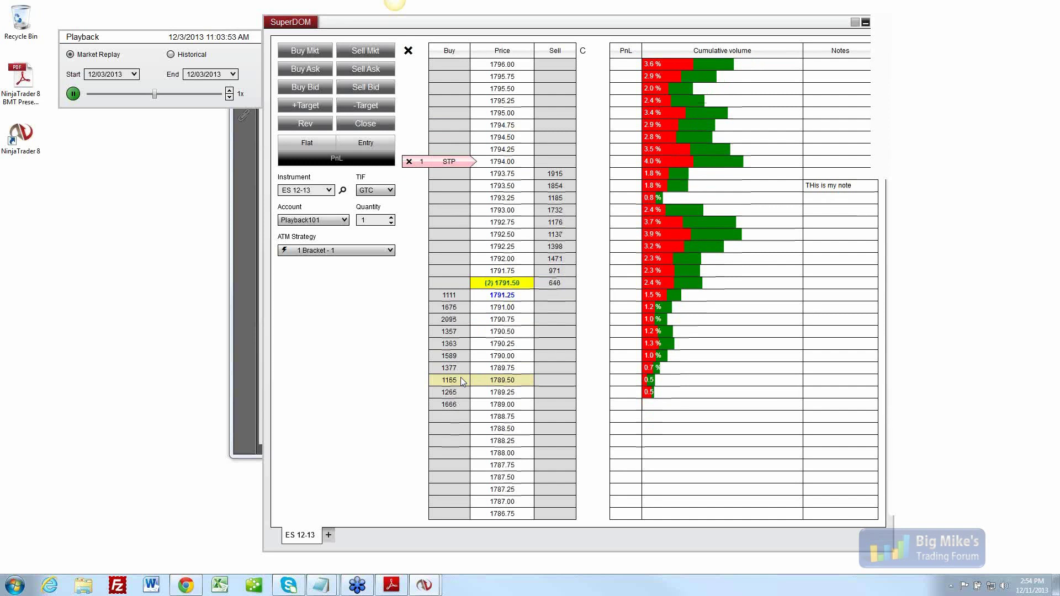
left_click(409, 162)
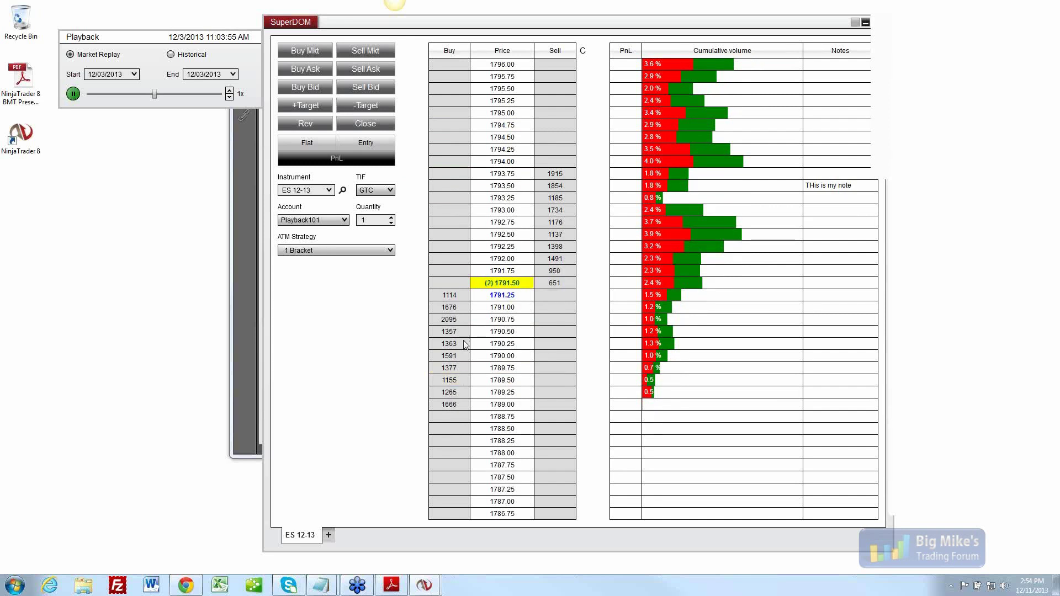
Place and cancel a buy MIT order at 1789.75, then pause the replay.
middle_click(444, 369)
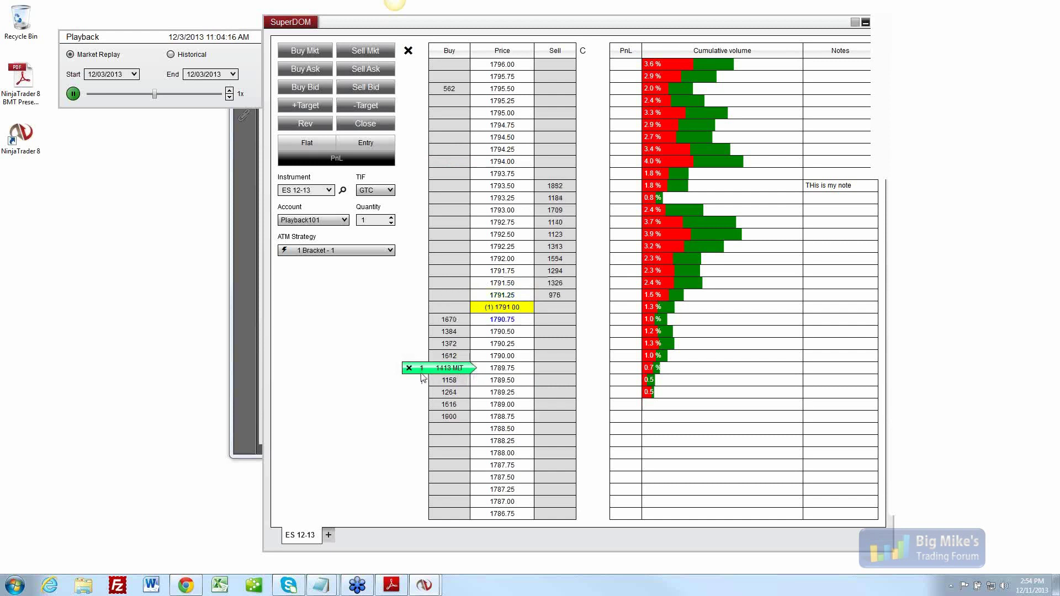
left_click(408, 368)
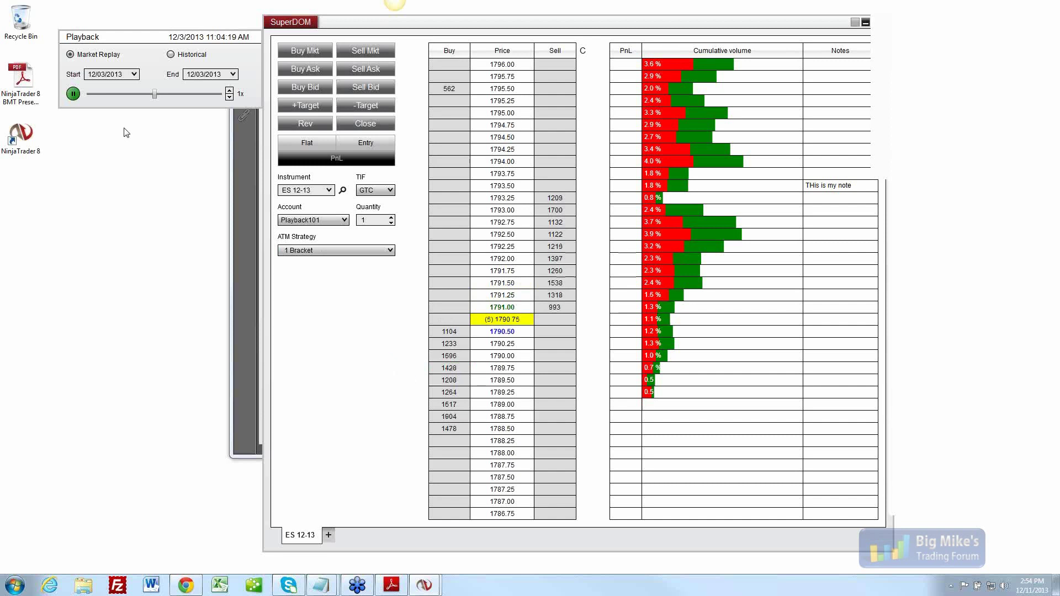
left_click(72, 94)
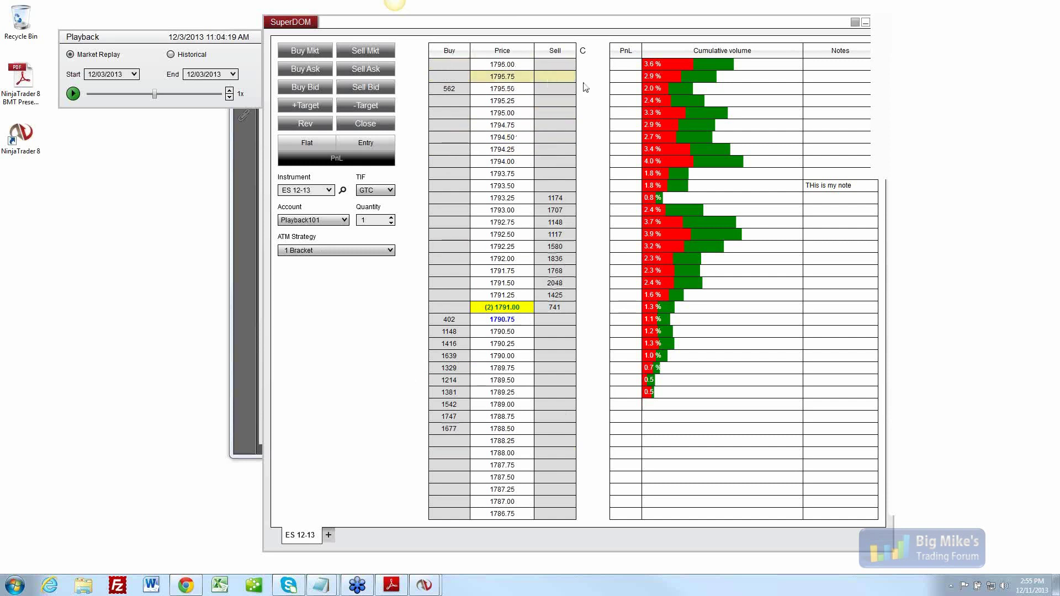
Narrow the Price/Sell columns, then place and cancel a 1-lot buy limit at 1789.50.
left_click_drag(604, 88, 605, 98)
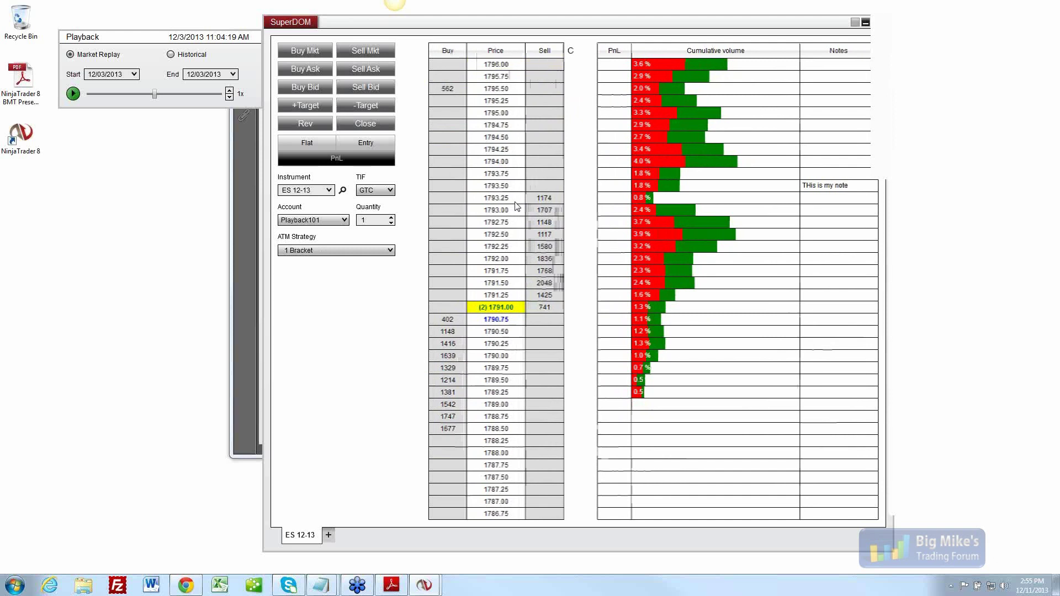
left_click(452, 381)
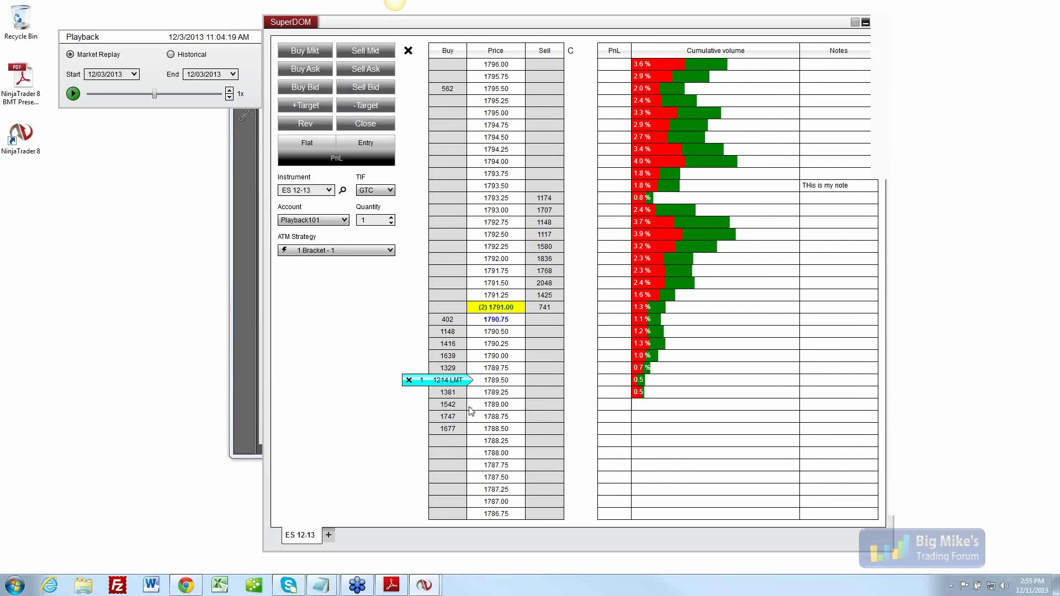
left_click(409, 380)
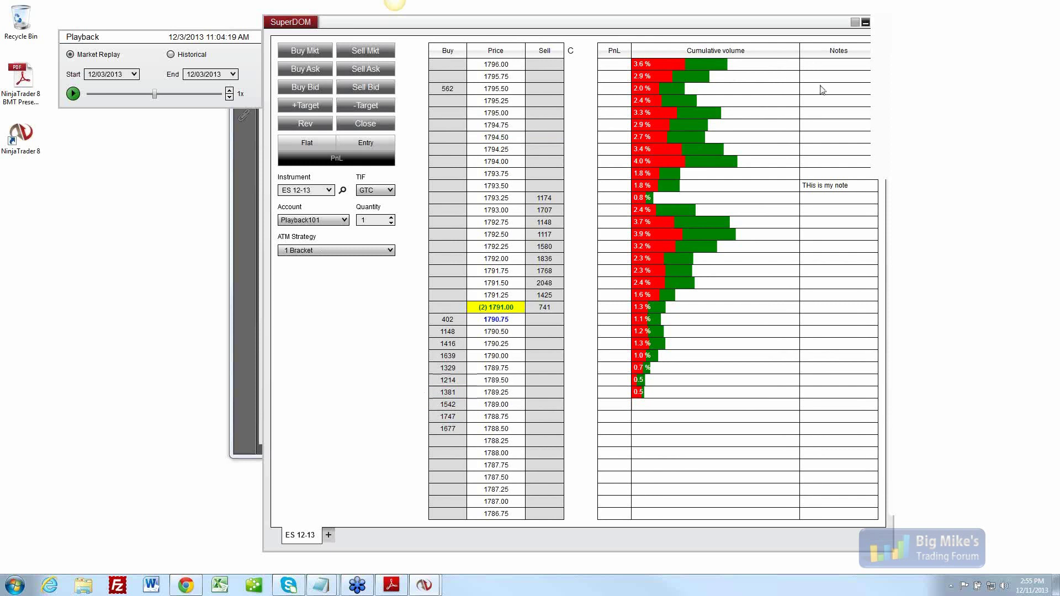
View the PnL column's display settings in the SuperDOM Columns dialog, then cancel it.
right_click(393, 276)
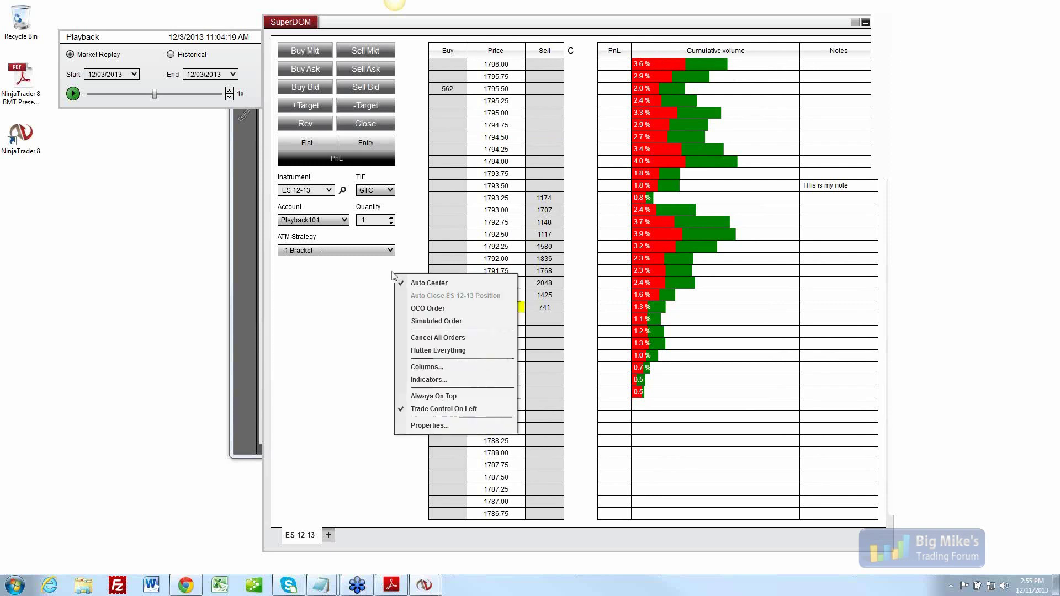
left_click(433, 367)
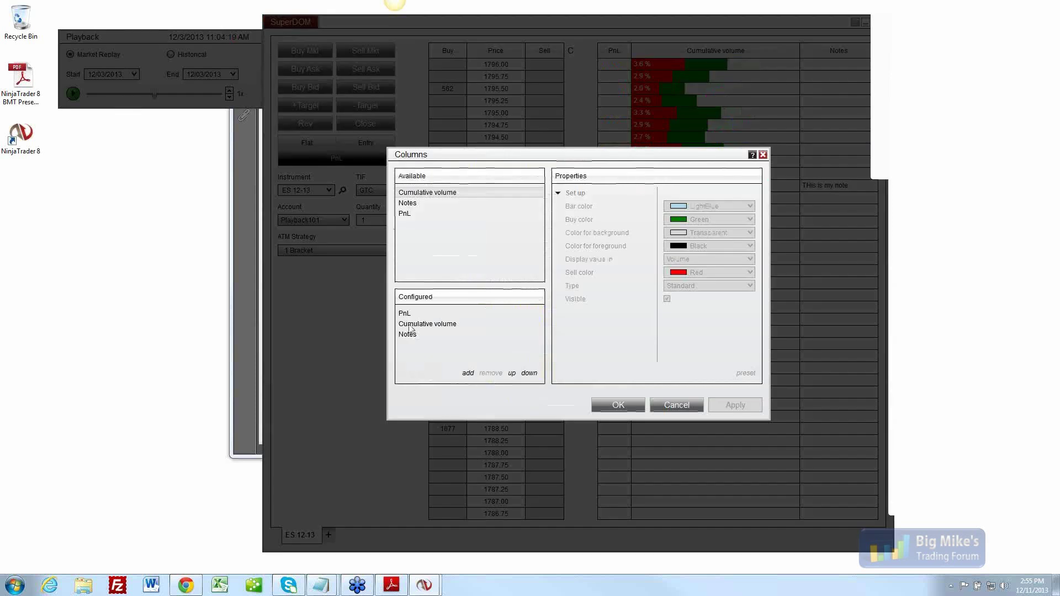
left_click(424, 315)
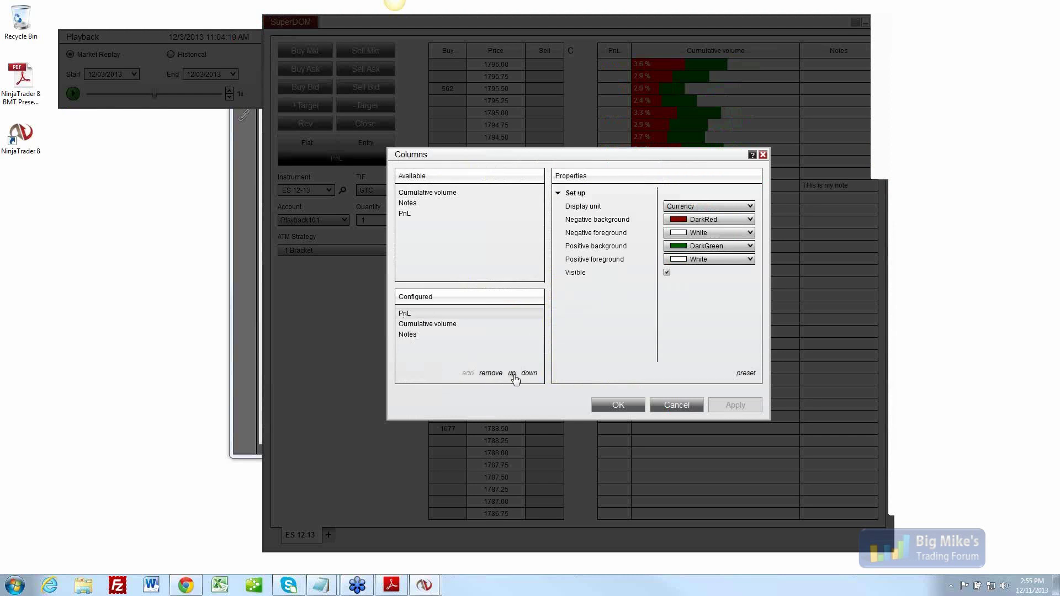
left_click(685, 412)
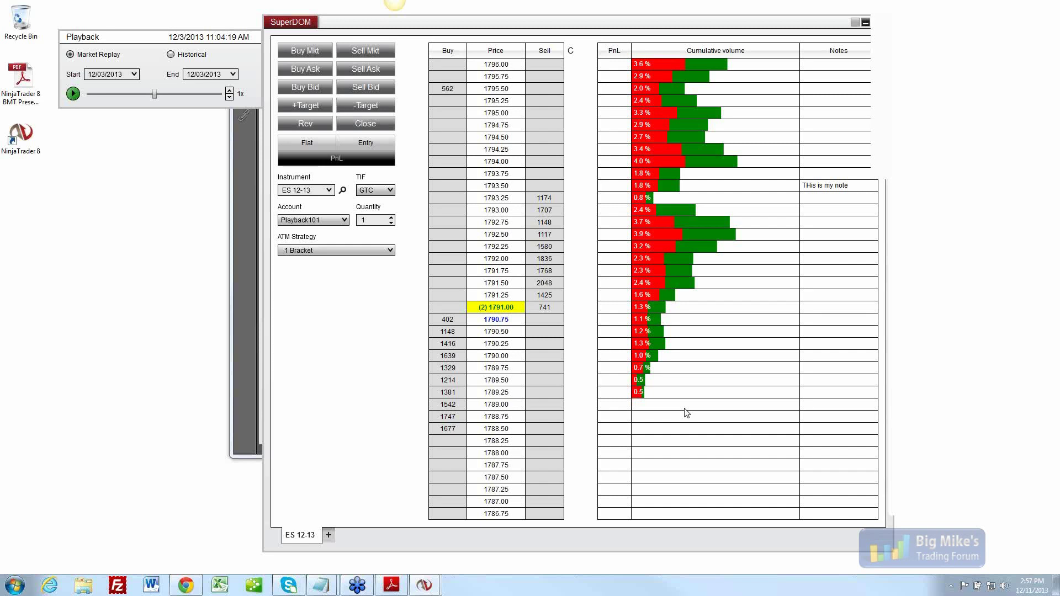
Scroll down the paused ES 12-13 price ladder.
scroll(686, 413, "down", 1)
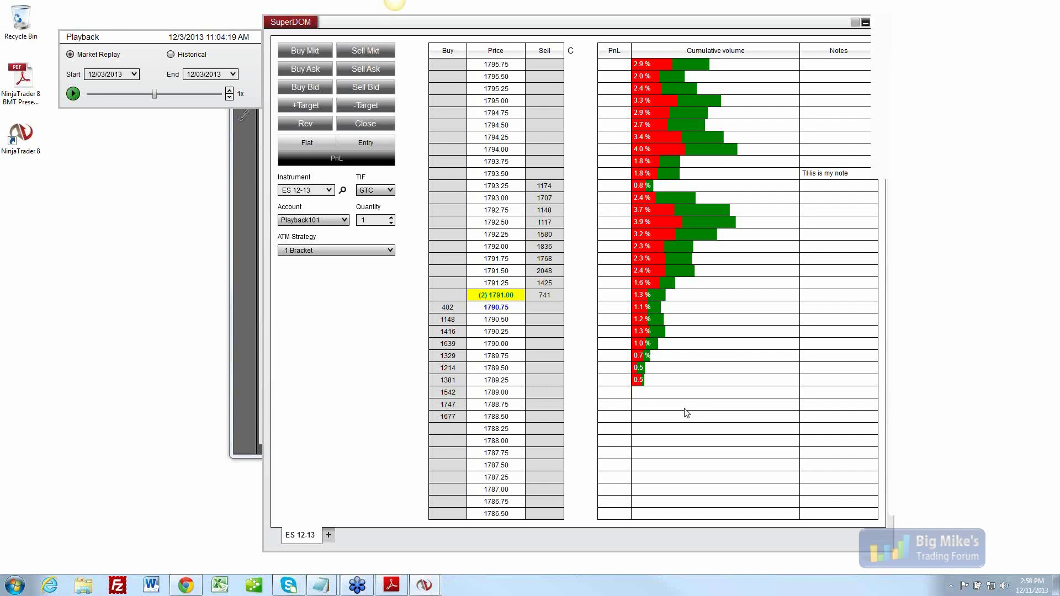
scroll(686, 413, "down", 1)
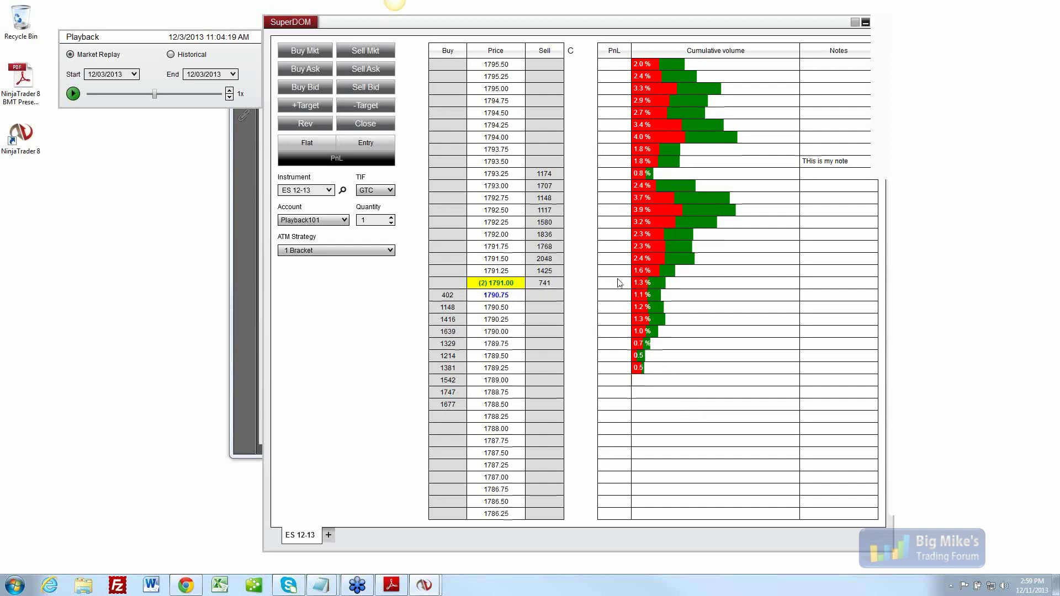
Adjust the quantity with the +1 and +50 buttons, set it to 100, then reopen the presets.
left_click(379, 220)
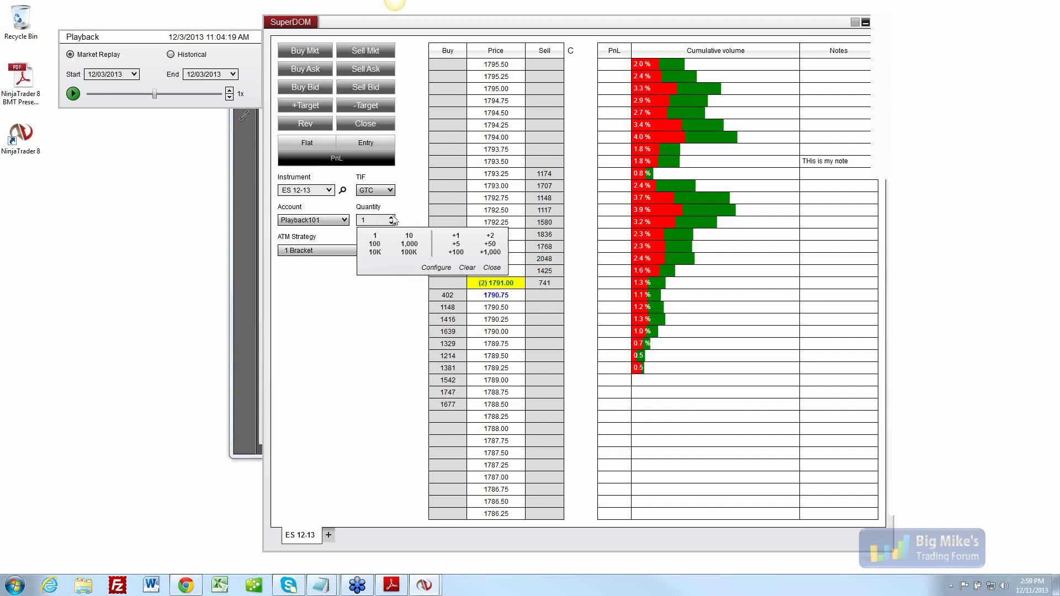
left_click(455, 236)
left_click(491, 246)
left_click(376, 244)
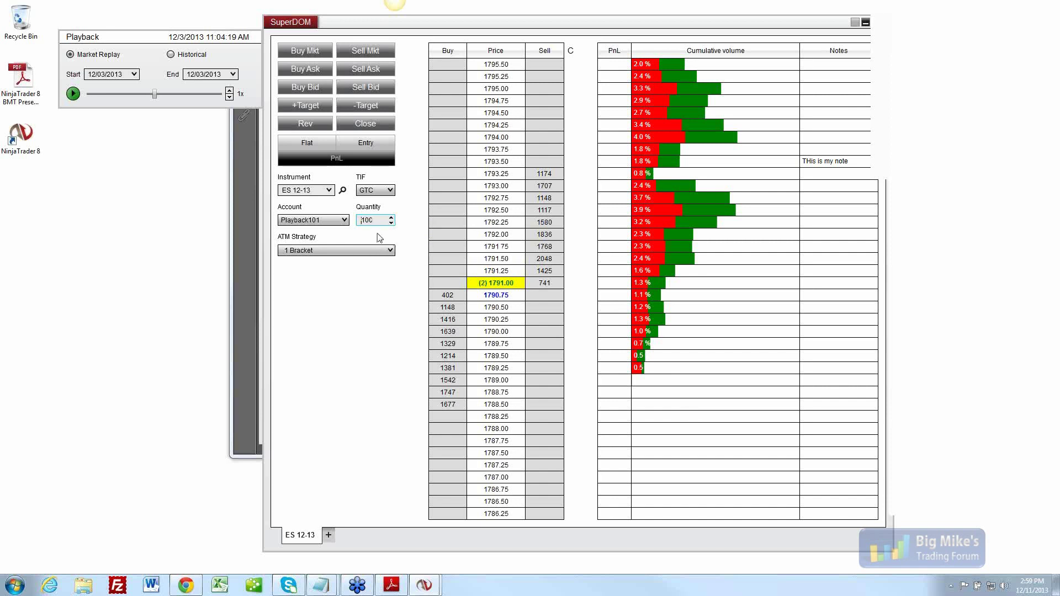
left_click(379, 221)
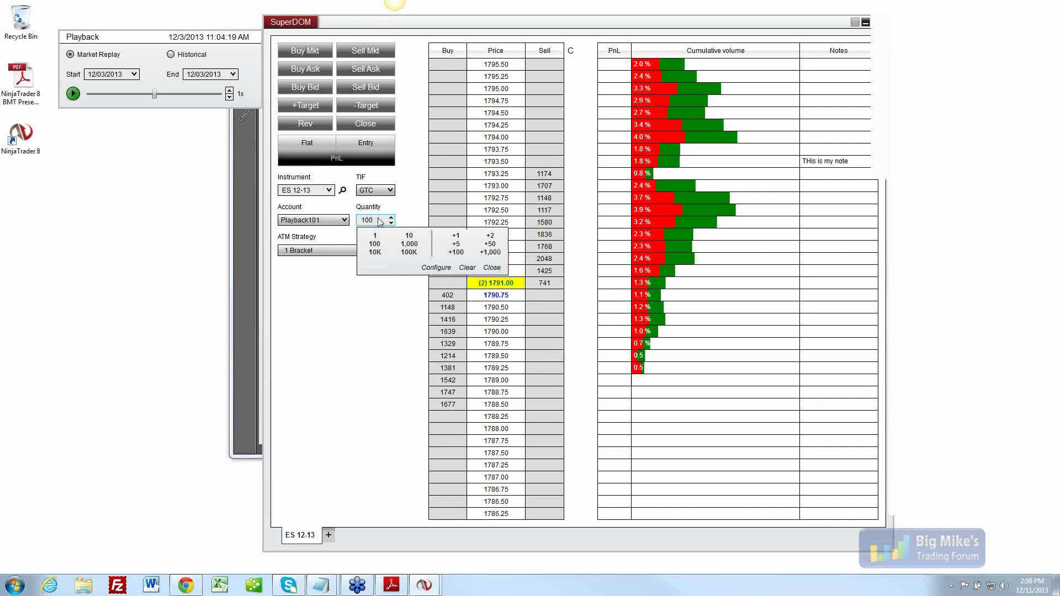
left_click(435, 270)
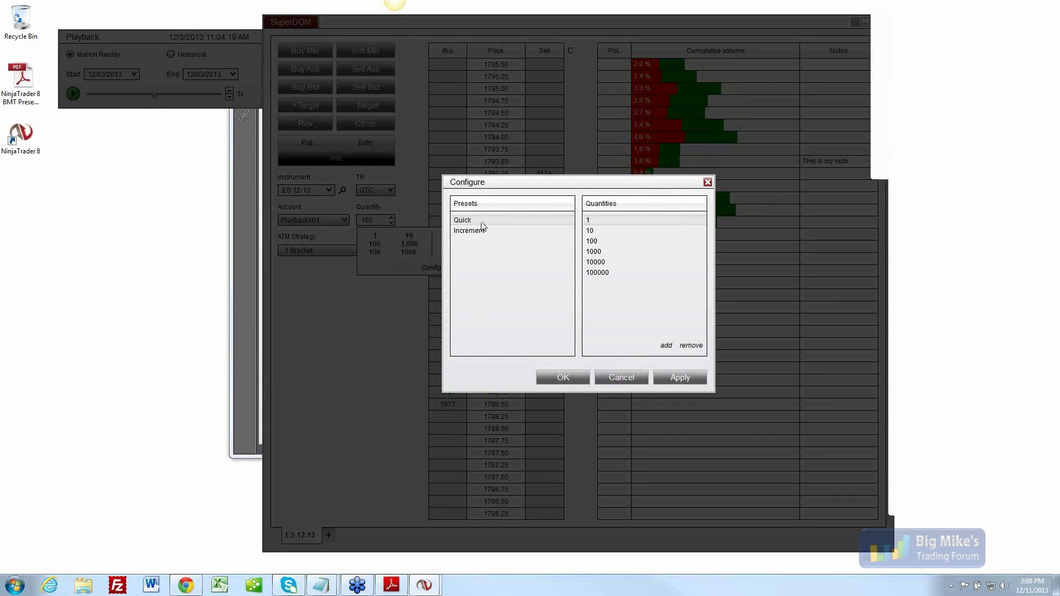
left_click(621, 377)
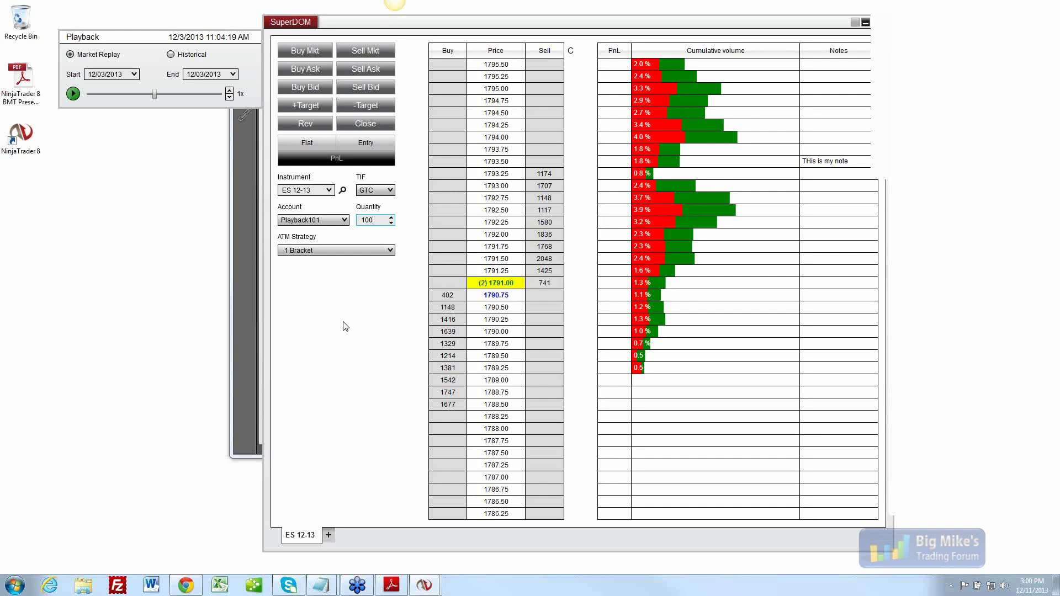
left_click(773, 218)
Close the SuperDOM and Control Center without saving the workspace, then maximize Adobe Reader.
left_click(887, 28)
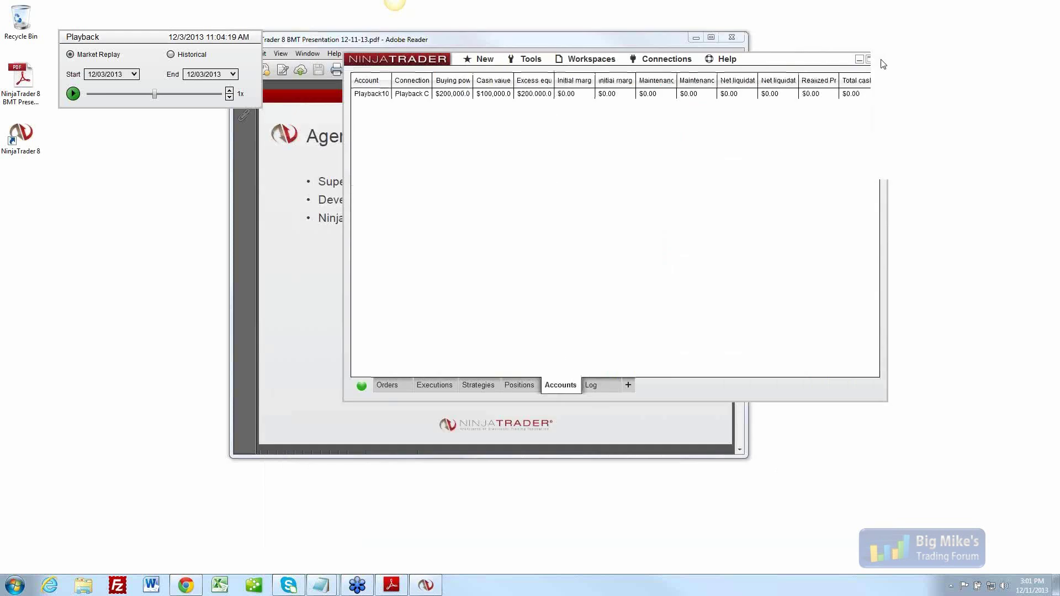
left_click(883, 64)
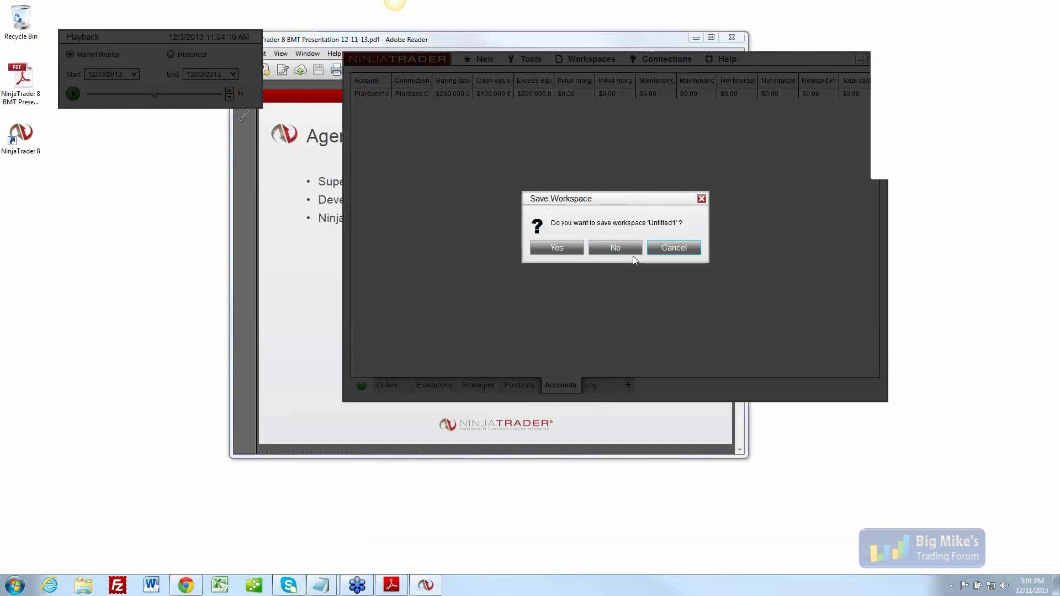
left_click(613, 247)
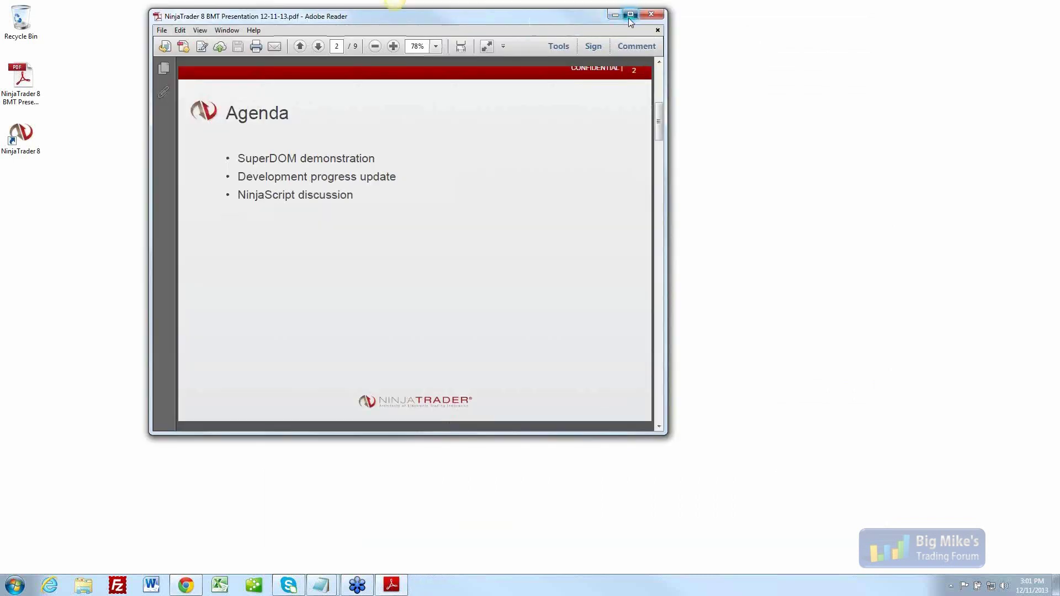
left_click(630, 15)
Show the Agenda slide, page 2 of 9, in Full Screen Mode via the View menu.
left_click(48, 18)
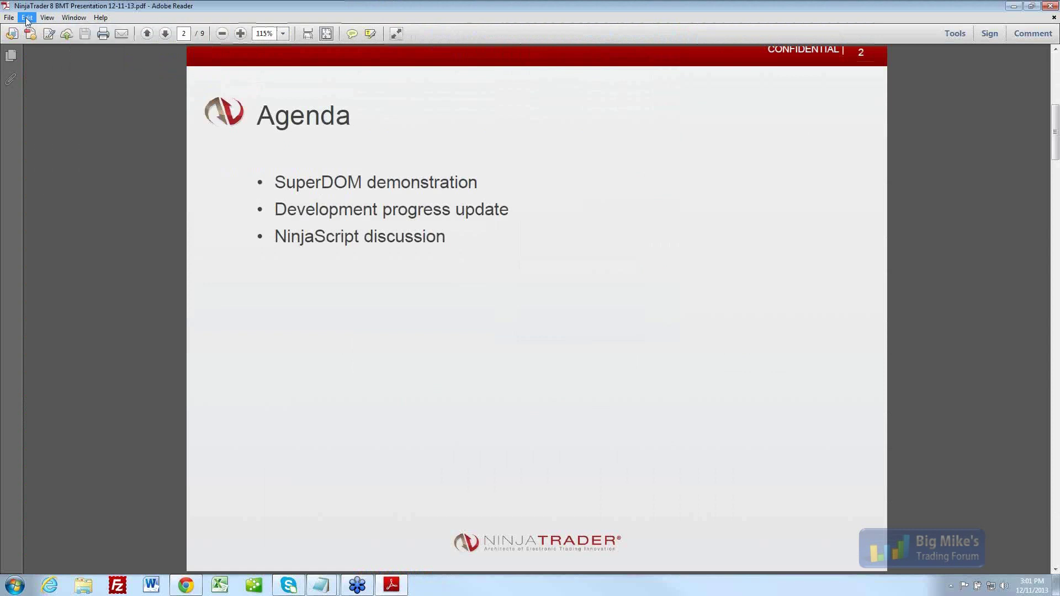
mouse_move(47, 18)
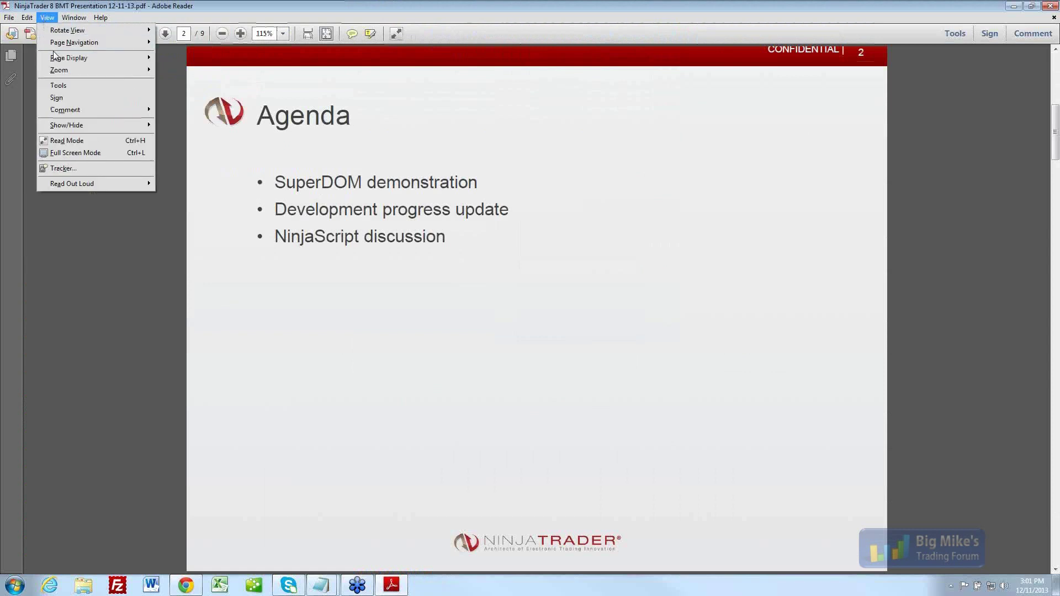
mouse_move(54, 55)
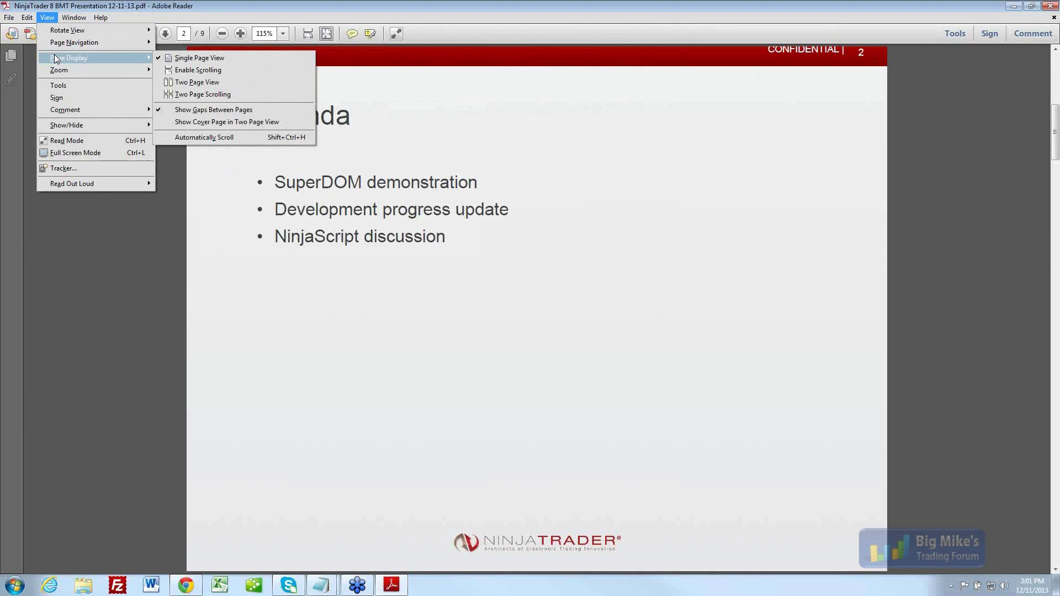
left_click(79, 153)
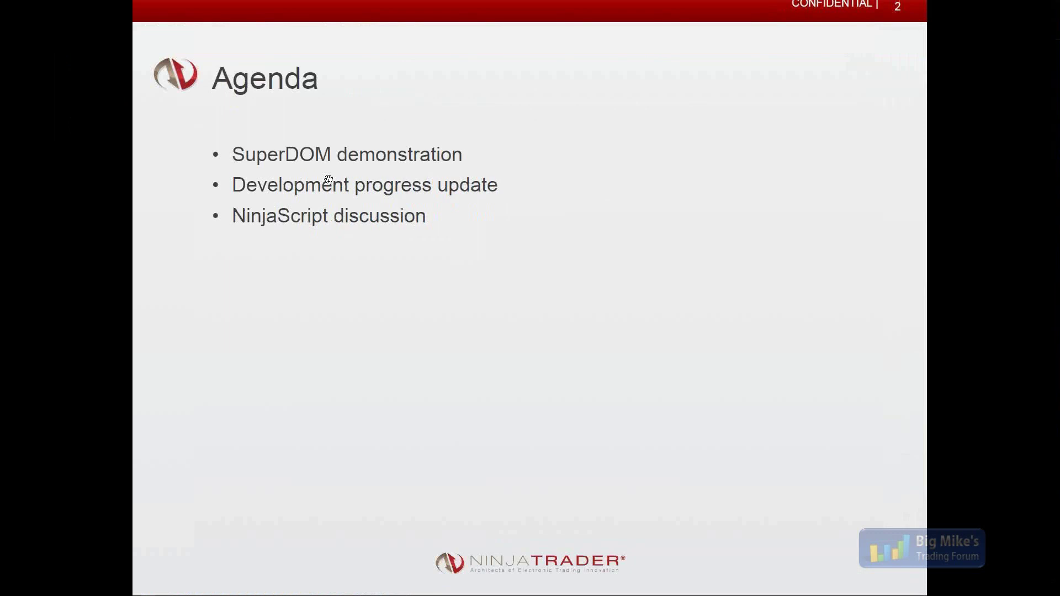